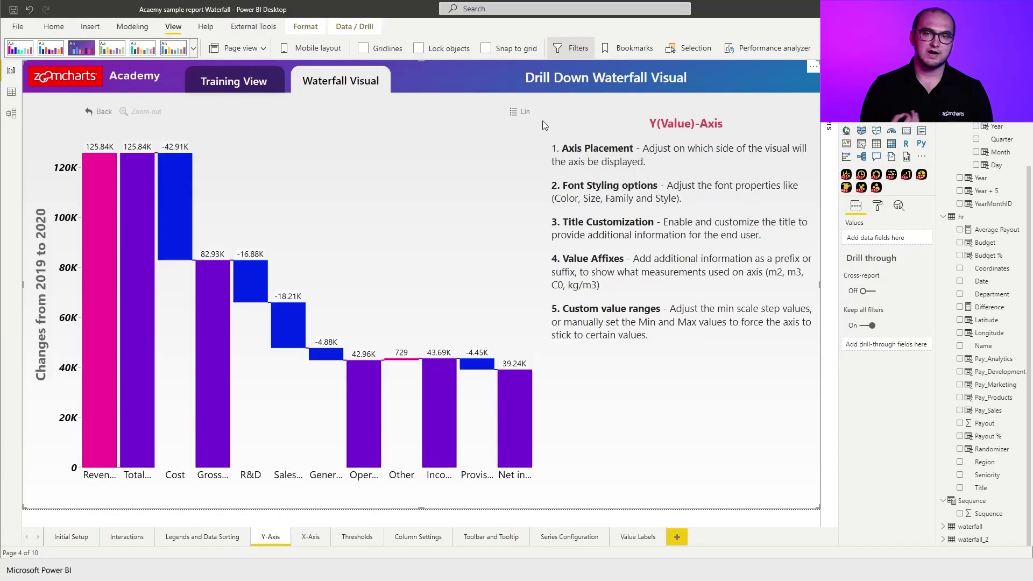
Switch to the Training View page, which shows only the Y(Value)-Axis notes.
{"action": "left_click", "coordinate": [254, 82]}
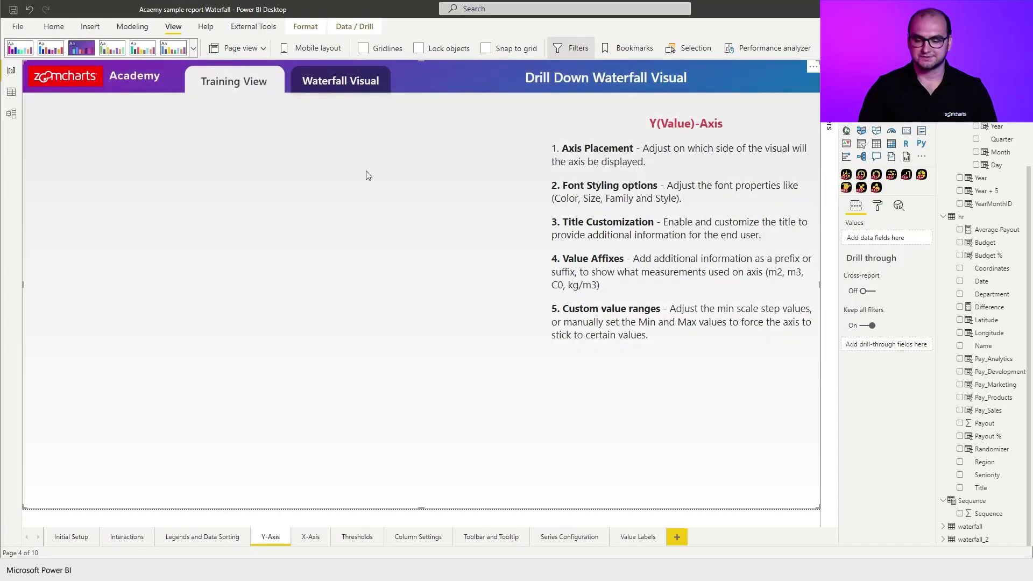
Insert a Drill Down Waterfall visual and enlarge it across the left half of the page.
{"action": "left_click", "coordinate": [906, 176]}
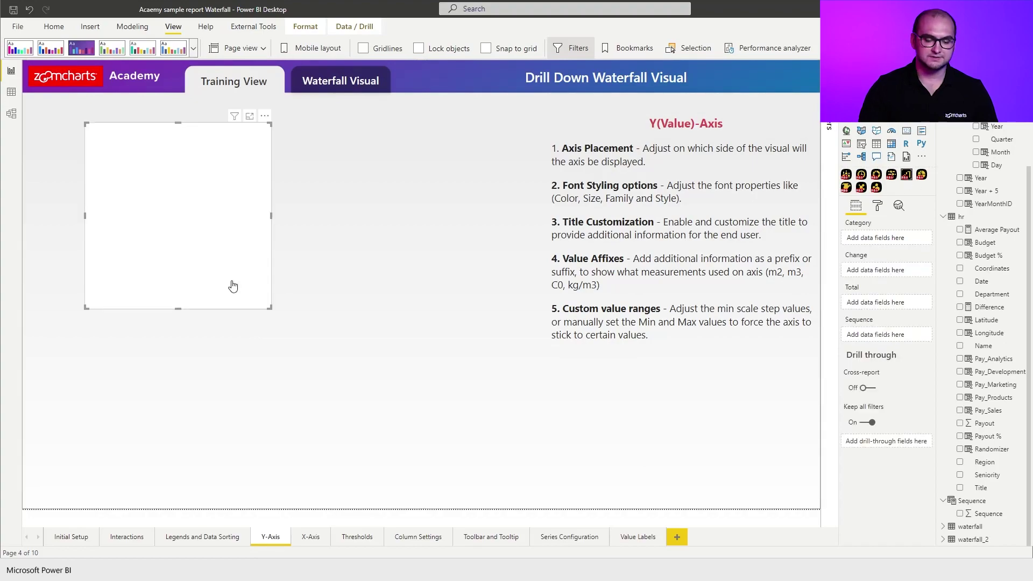
{"action": "left_click_drag", "start_coordinate": [274, 310], "coordinate": [455, 436]}
{"action": "left_click_drag", "start_coordinate": [493, 474], "coordinate": [541, 480]}
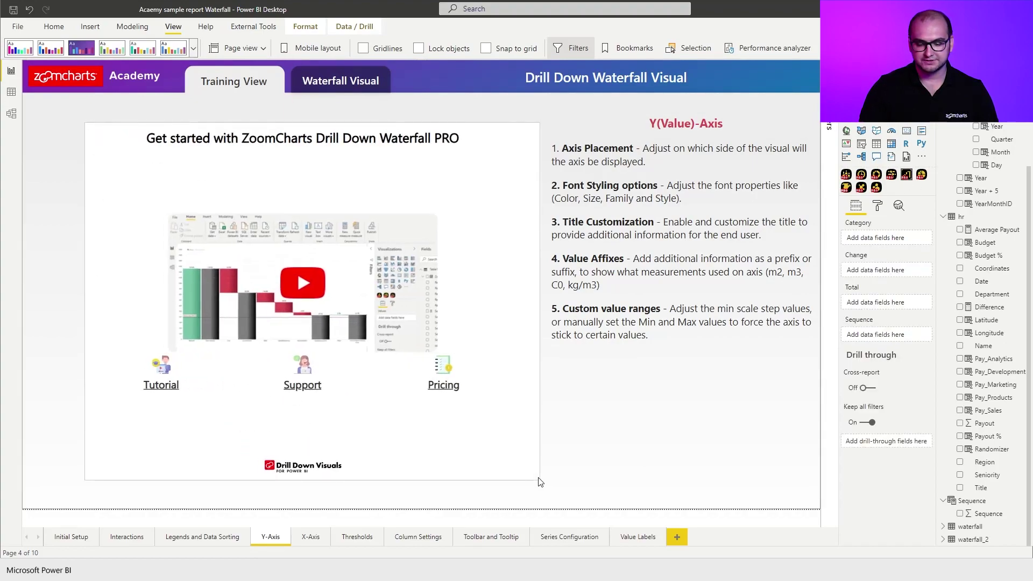
Put Year in the waterfall's Category and Difference in its Change field.
{"action": "left_click", "coordinate": [877, 209]}
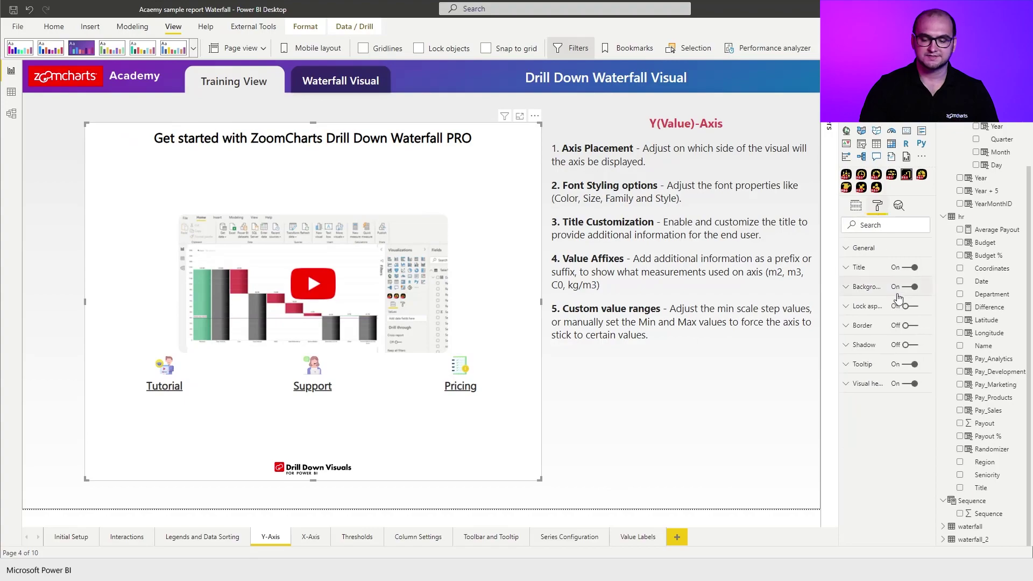
{"action": "left_click", "coordinate": [857, 207]}
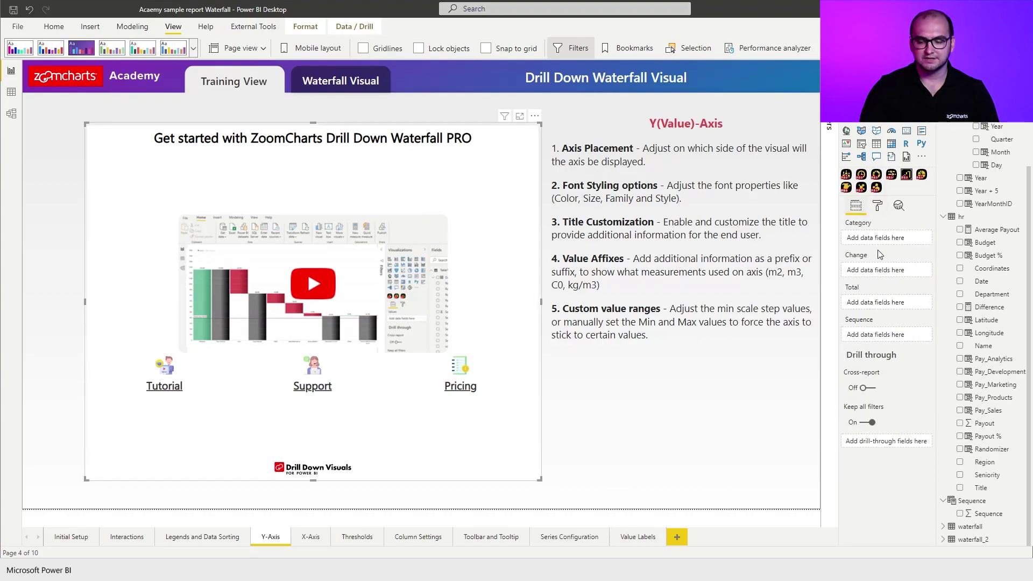
{"action": "left_click_drag", "start_coordinate": [1000, 130], "coordinate": [900, 241]}
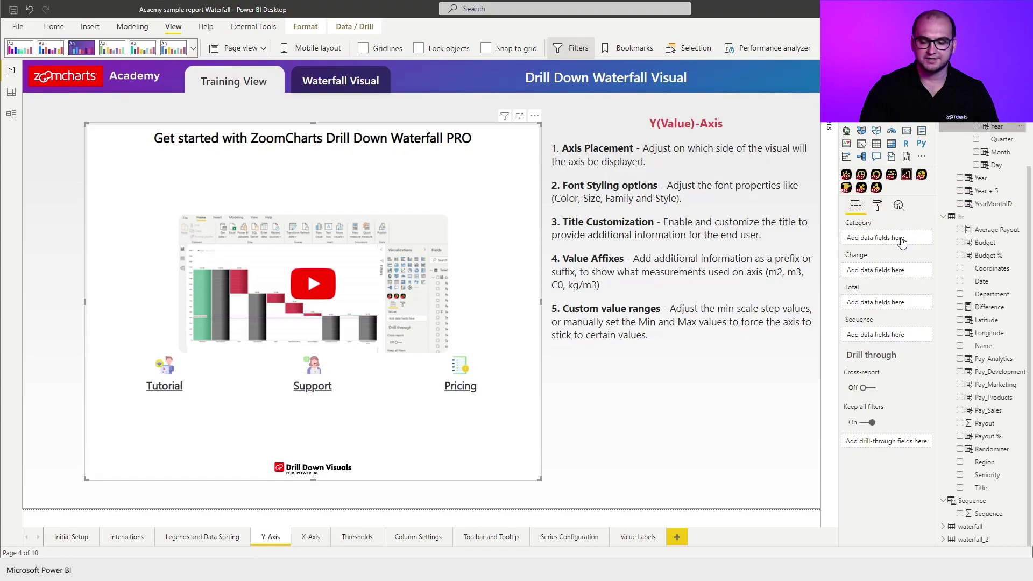
{"action": "left_click_drag", "start_coordinate": [976, 307], "coordinate": [885, 289]}
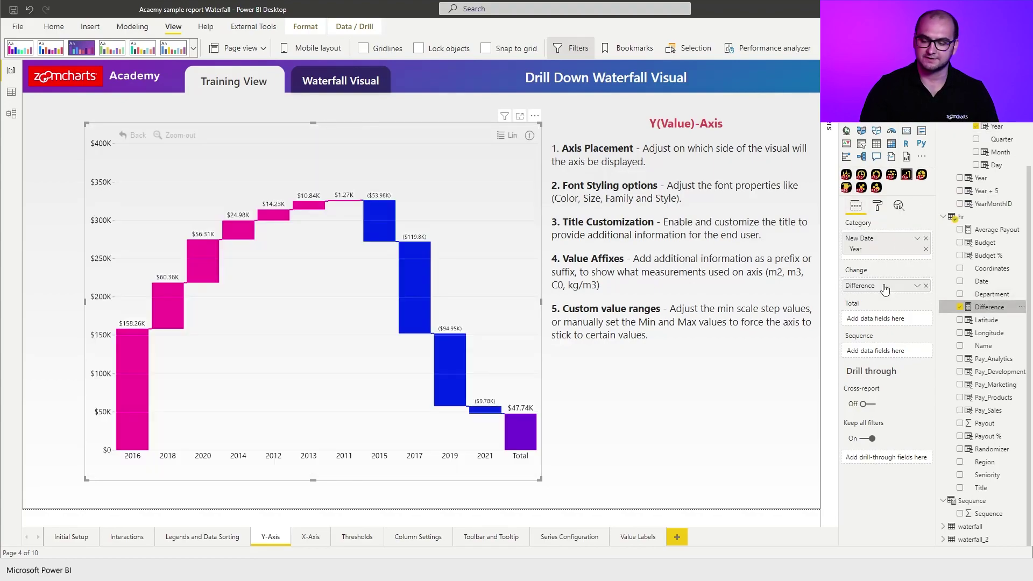
Expand the waterfall's Y-Axis format settings: Side Left, Font Size 12, Title Font Size 16.
{"action": "left_click", "coordinate": [877, 206]}
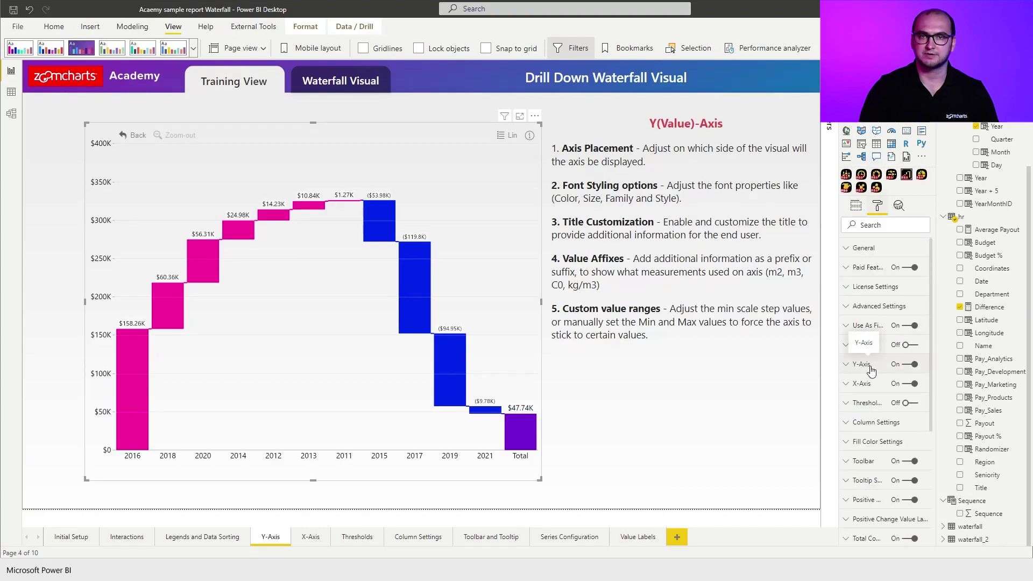
{"action": "left_click", "coordinate": [863, 365]}
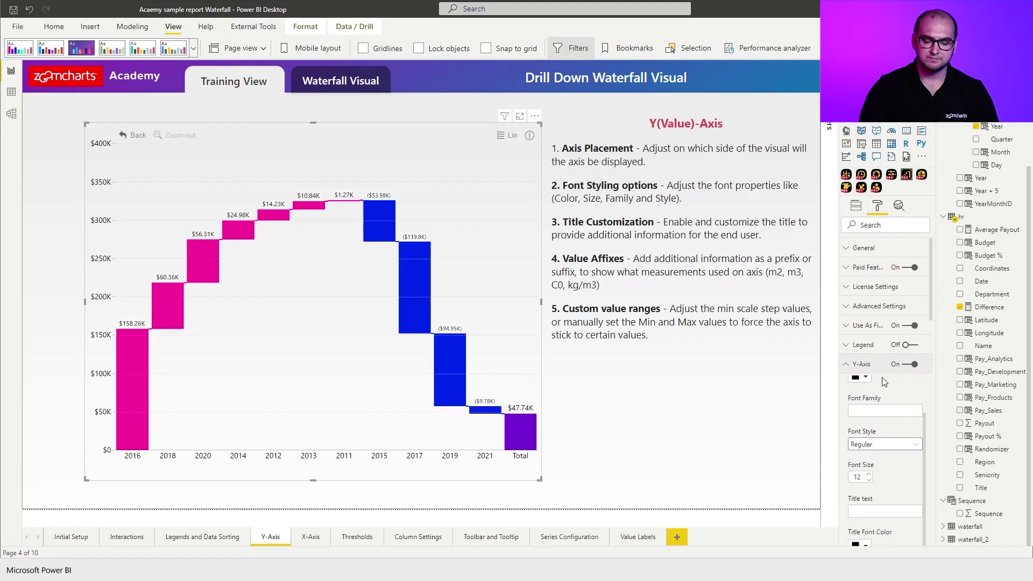
{"action": "scroll", "coordinate": [893, 260], "scroll_direction": "down", "scroll_amount": 2}
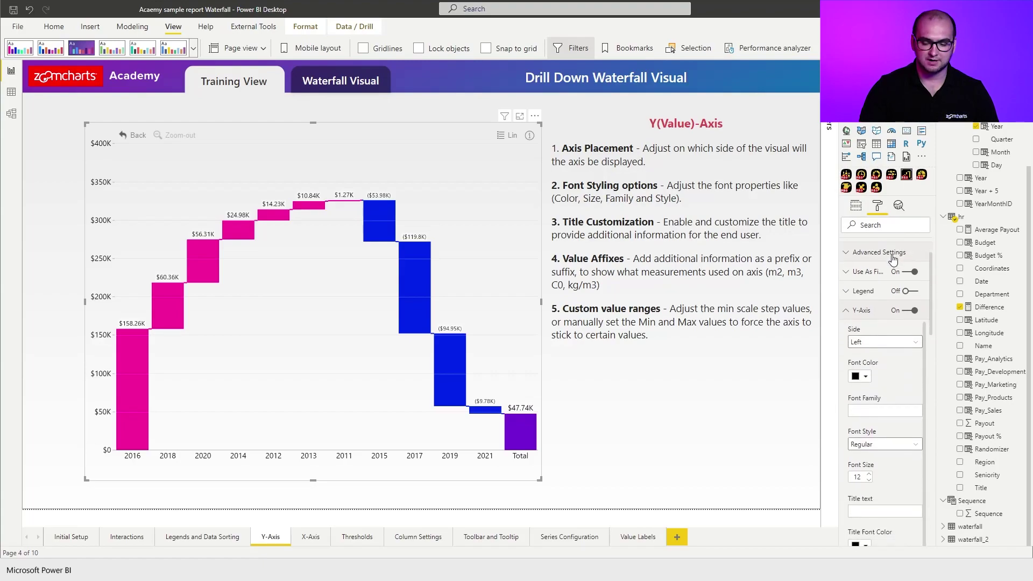
{"action": "scroll", "coordinate": [893, 259], "scroll_direction": "down", "scroll_amount": 2}
{"action": "left_click", "coordinate": [908, 290]}
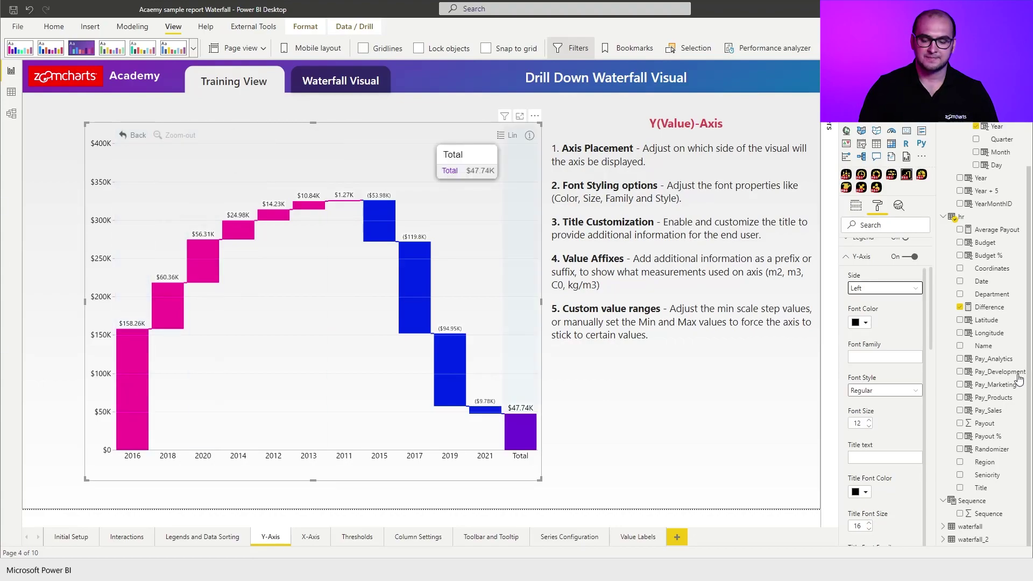
{"action": "scroll", "coordinate": [868, 346], "scroll_direction": "down", "scroll_amount": 1}
{"action": "scroll", "coordinate": [902, 349], "scroll_direction": "down", "scroll_amount": 3}
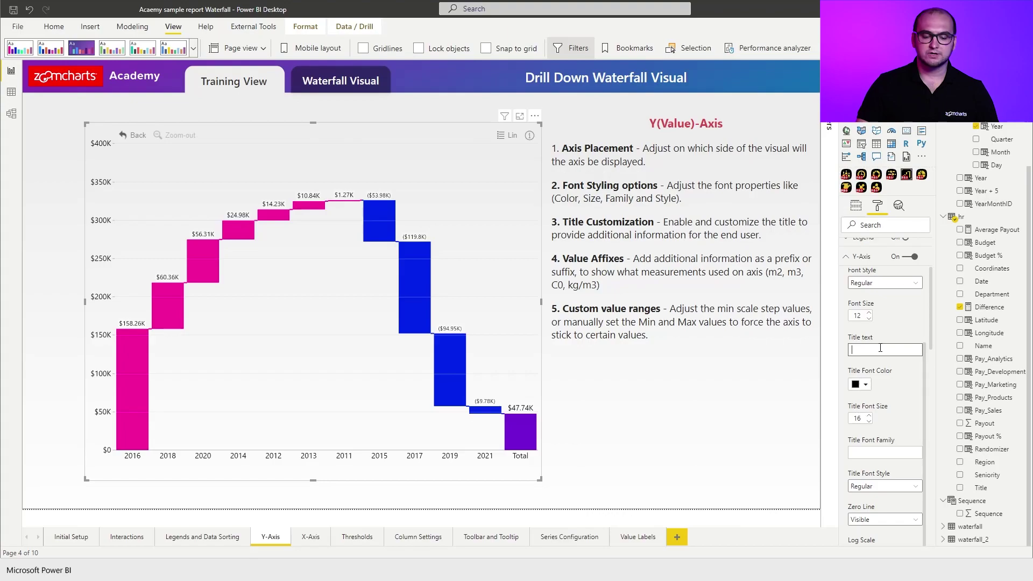
{"action": "scroll", "coordinate": [884, 409], "scroll_direction": "down", "scroll_amount": 2}
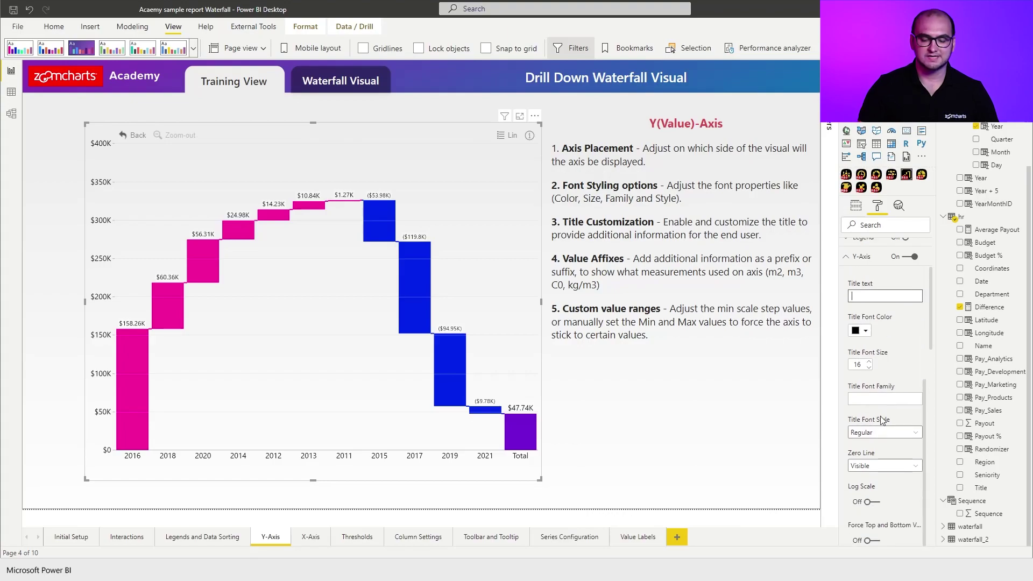
{"action": "left_click", "coordinate": [892, 474]}
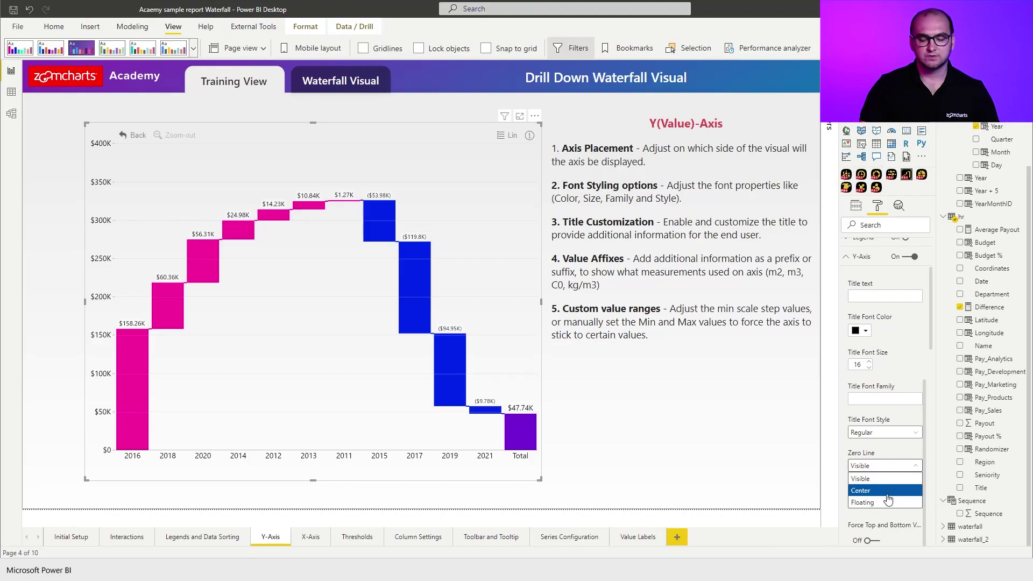
{"action": "left_click", "coordinate": [885, 490]}
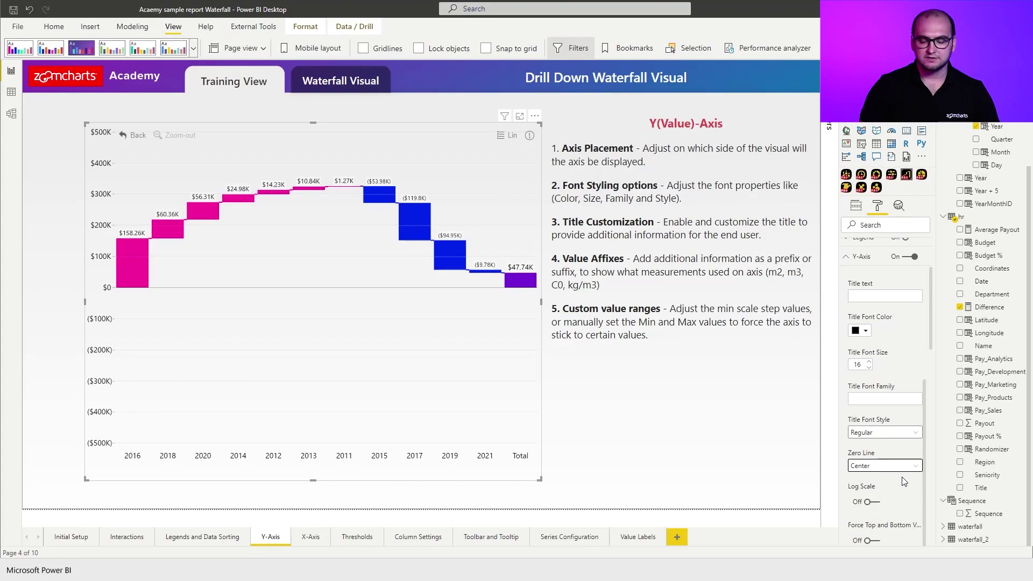
{"action": "left_click", "coordinate": [903, 465]}
{"action": "left_click", "coordinate": [889, 501]}
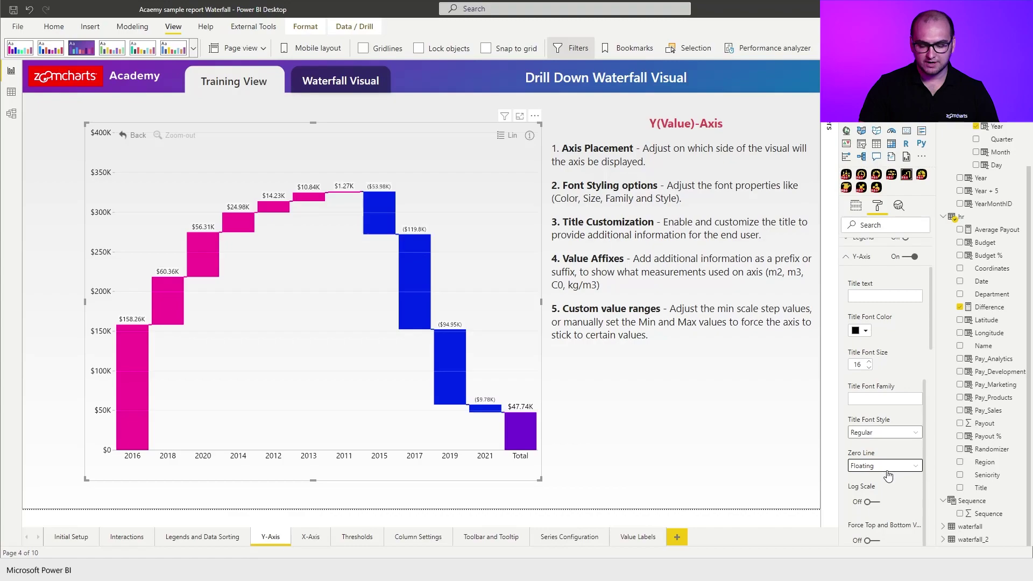
{"action": "left_click", "coordinate": [887, 469]}
{"action": "left_click", "coordinate": [887, 485]}
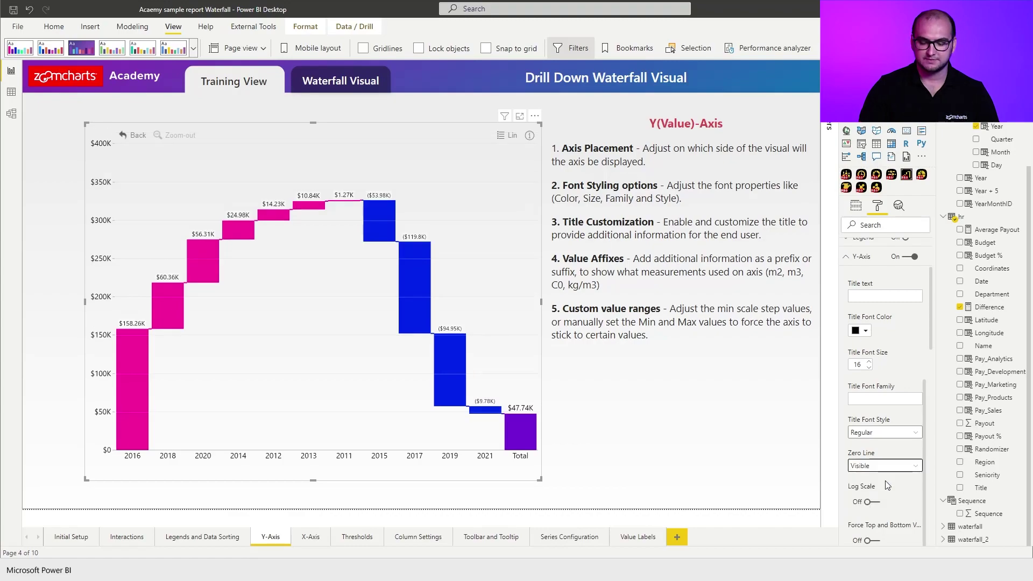
{"action": "scroll", "coordinate": [887, 457], "scroll_direction": "down", "scroll_amount": 1}
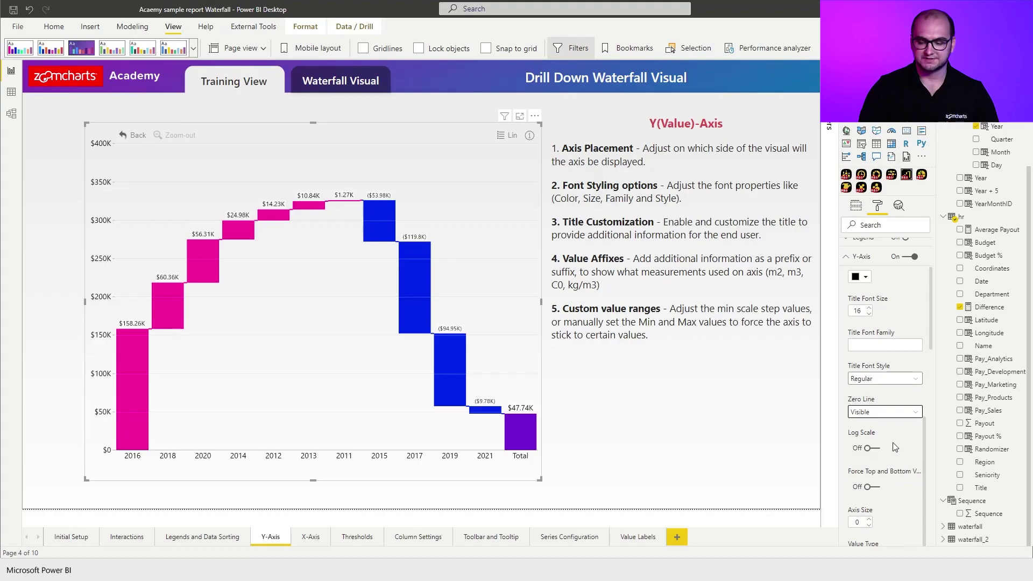
Set the waterfall's Y-axis Axis Size to 0.
{"action": "scroll", "coordinate": [894, 446], "scroll_direction": "down", "scroll_amount": 1}
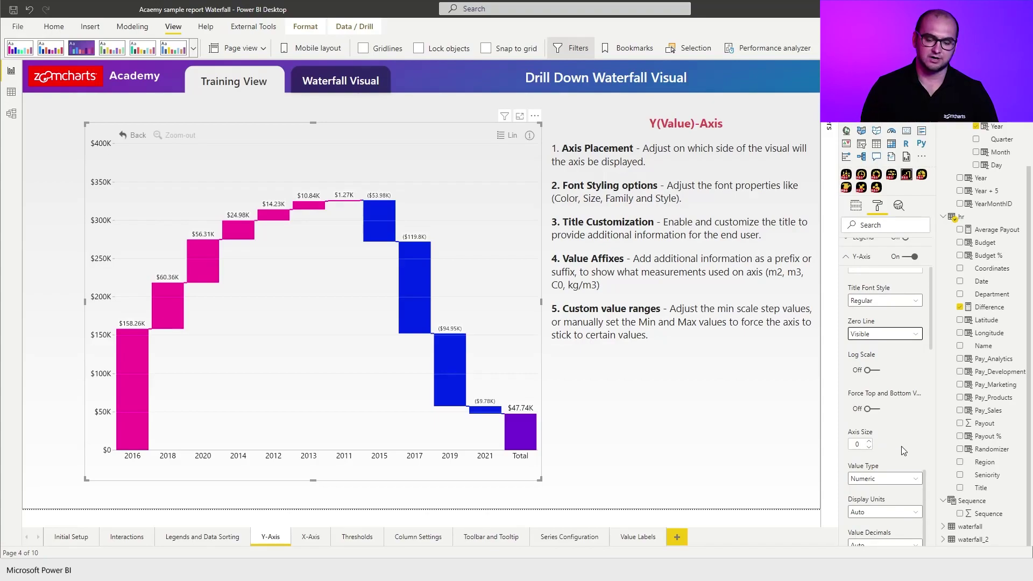
{"action": "left_click", "coordinate": [858, 444]}
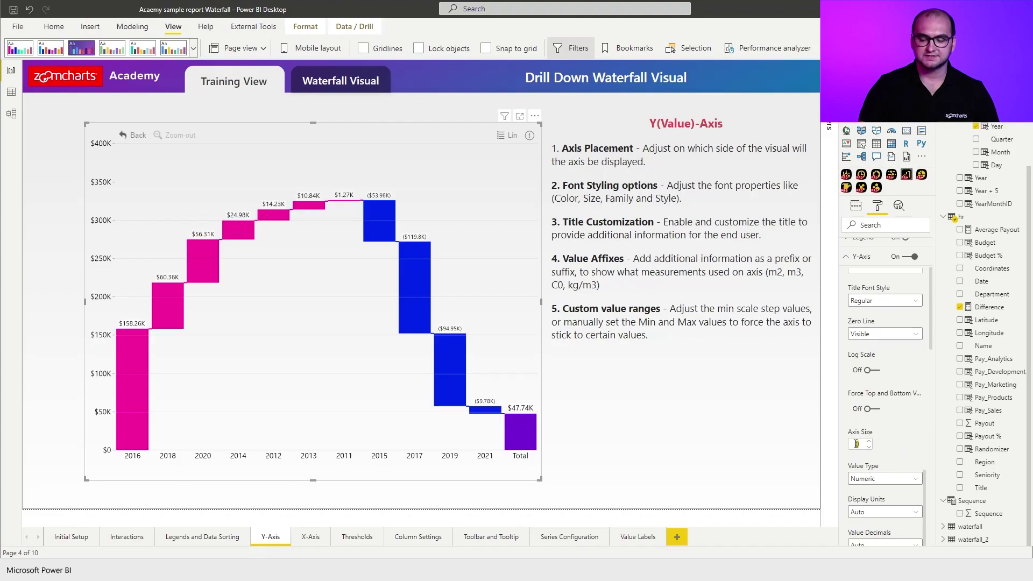
{"action": "type", "text": "100"}
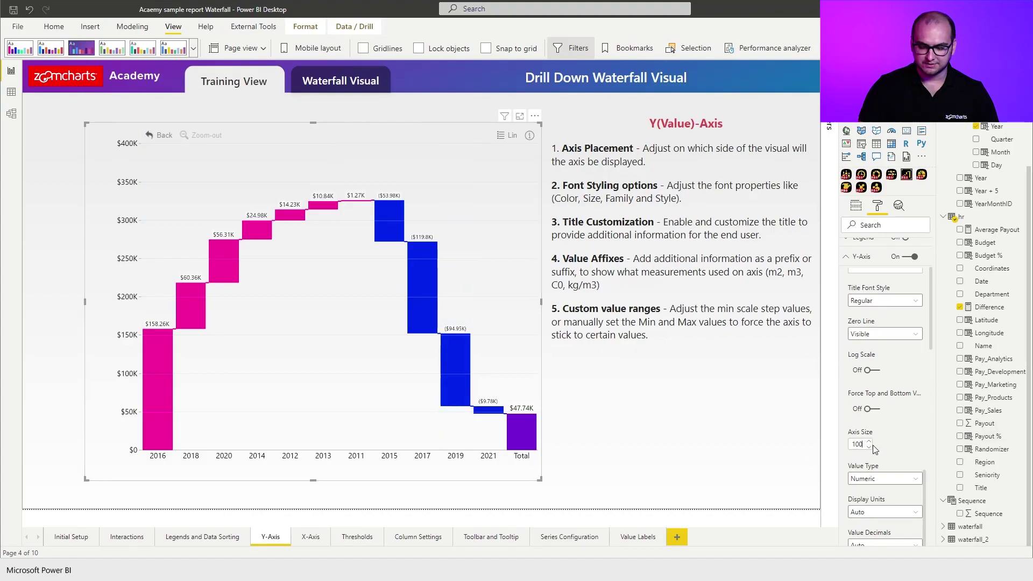
{"action": "type", "text": "0"}
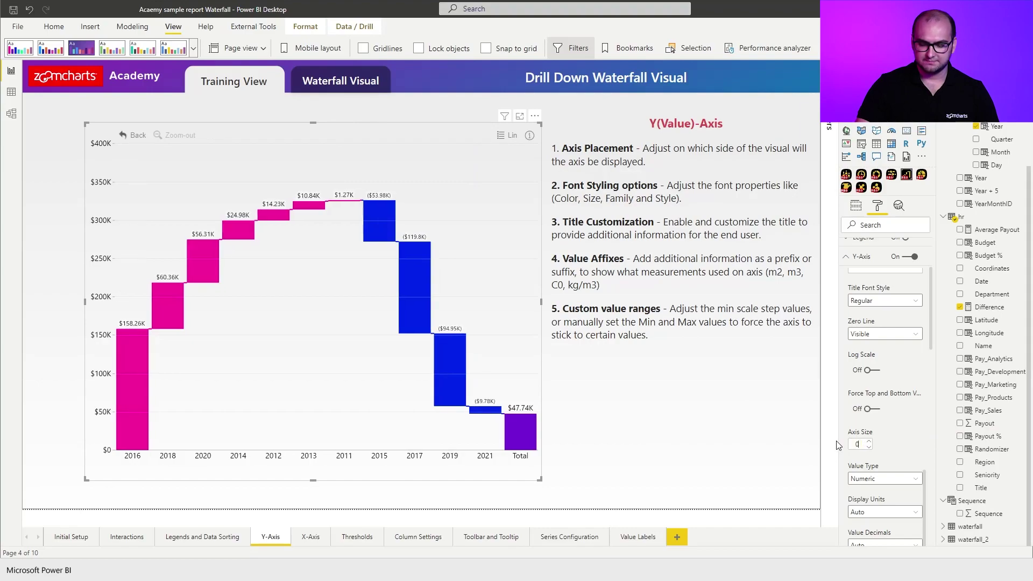
{"action": "scroll", "coordinate": [903, 388], "scroll_direction": "down", "scroll_amount": 2}
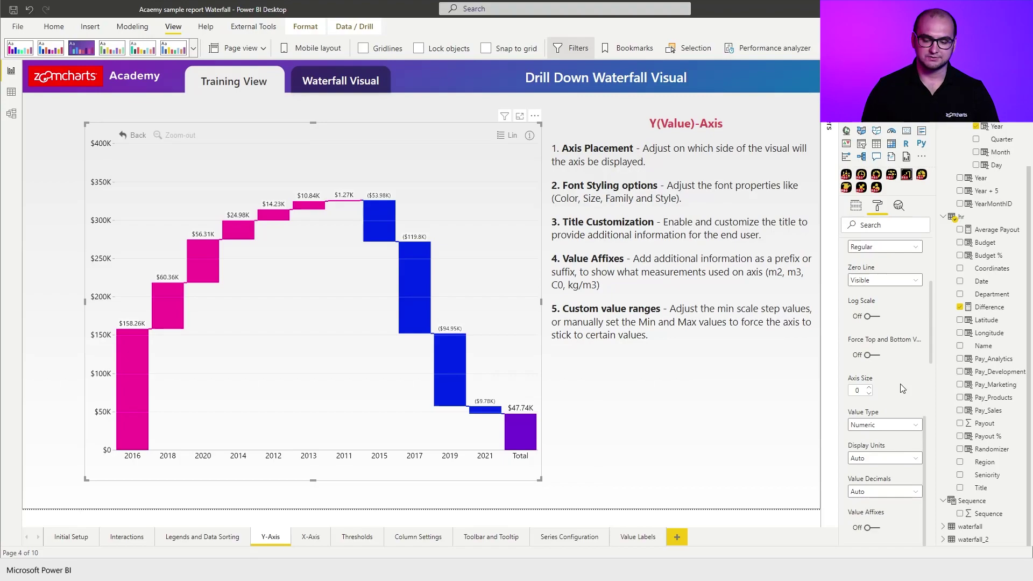
{"action": "left_click", "coordinate": [872, 428]}
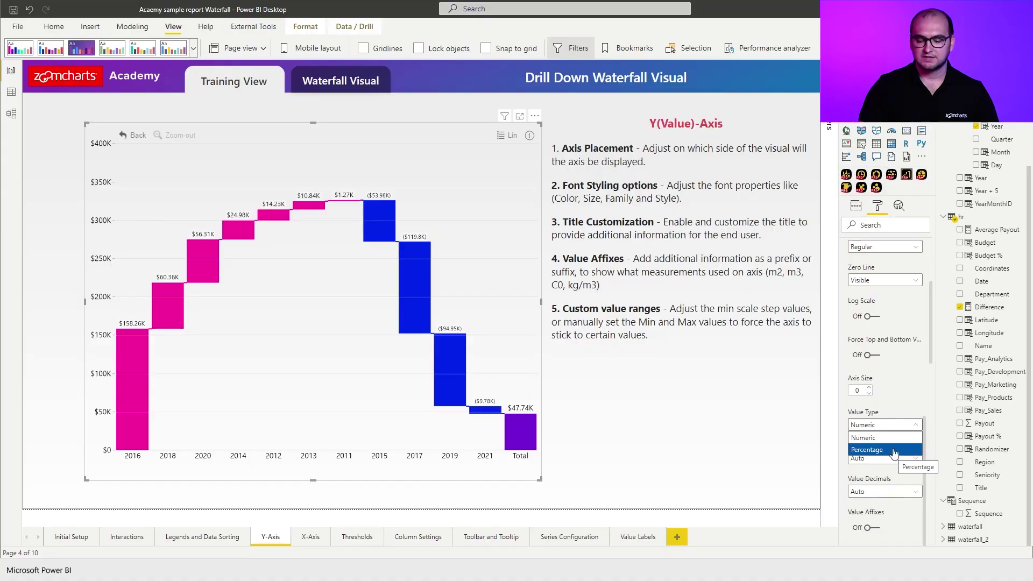
{"action": "left_click", "coordinate": [897, 425]}
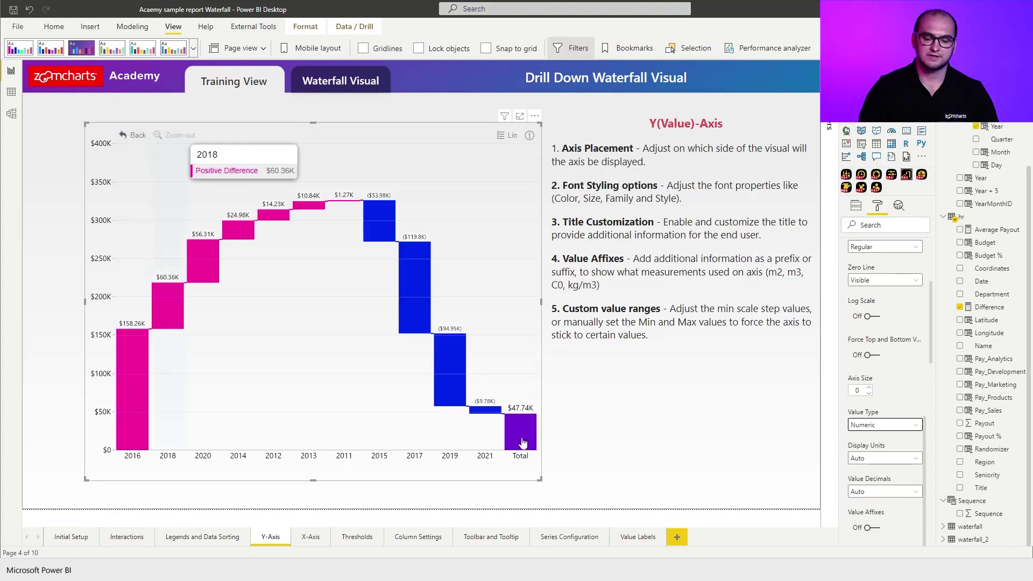
{"action": "left_click", "coordinate": [885, 458]}
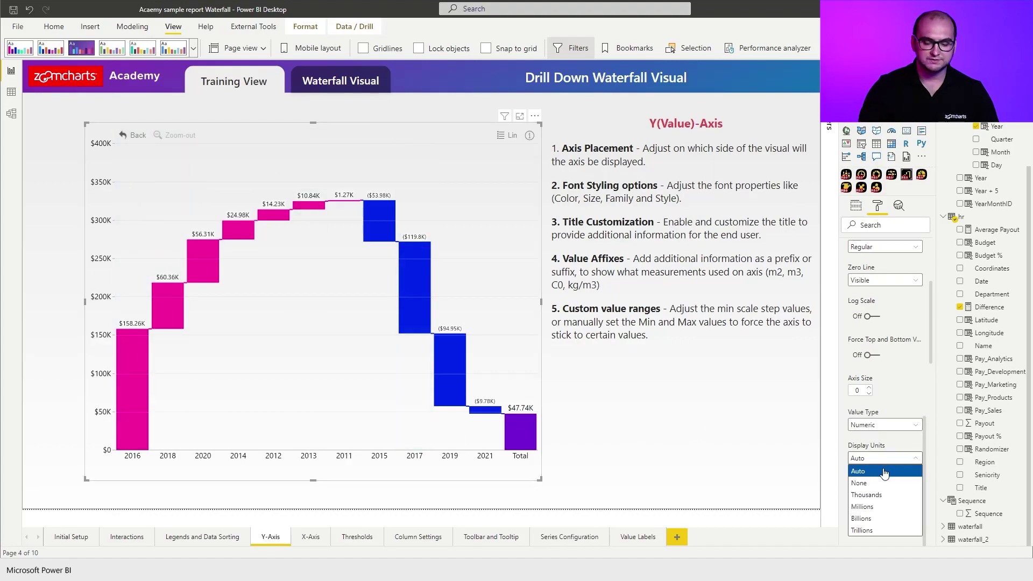
{"action": "left_click", "coordinate": [885, 483]}
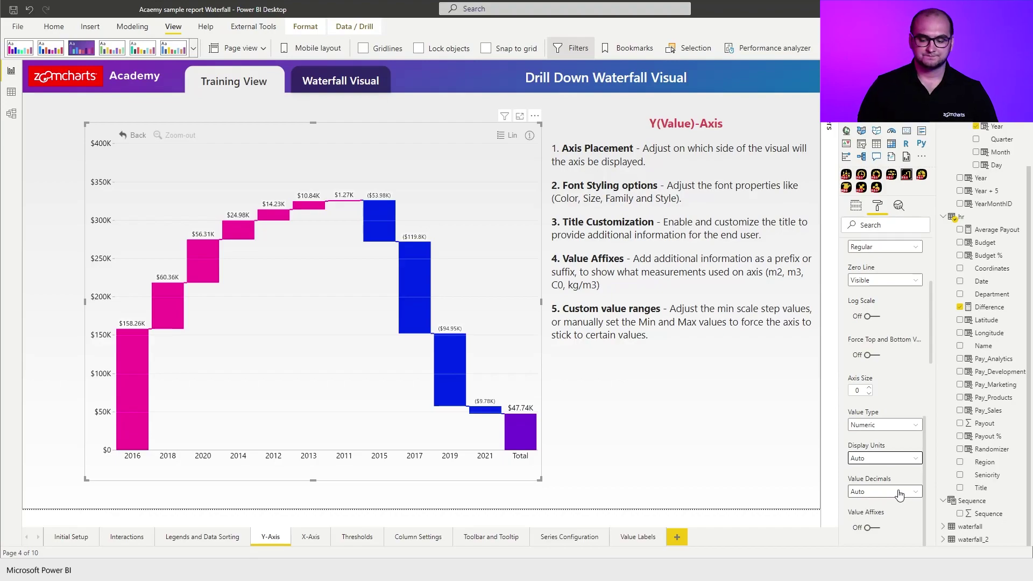
{"action": "scroll", "coordinate": [900, 491], "scroll_direction": "down", "scroll_amount": 3}
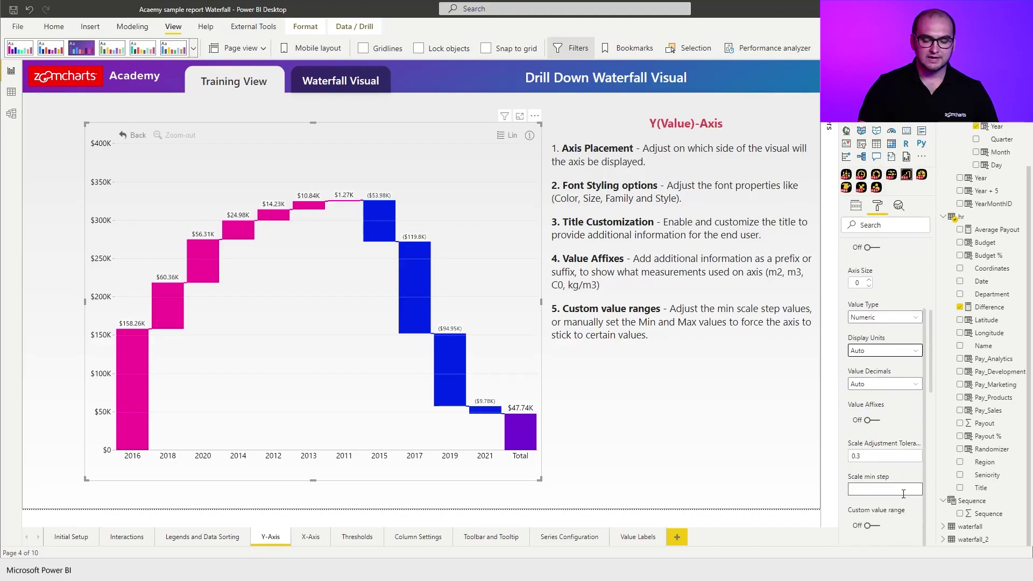
{"action": "left_click", "coordinate": [876, 425]}
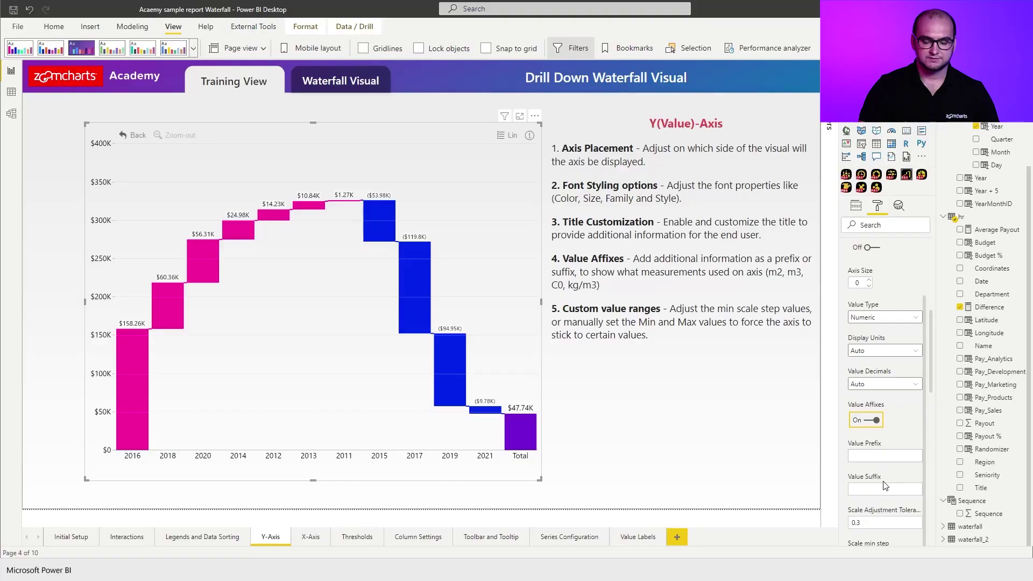
{"action": "left_click", "coordinate": [886, 489]}
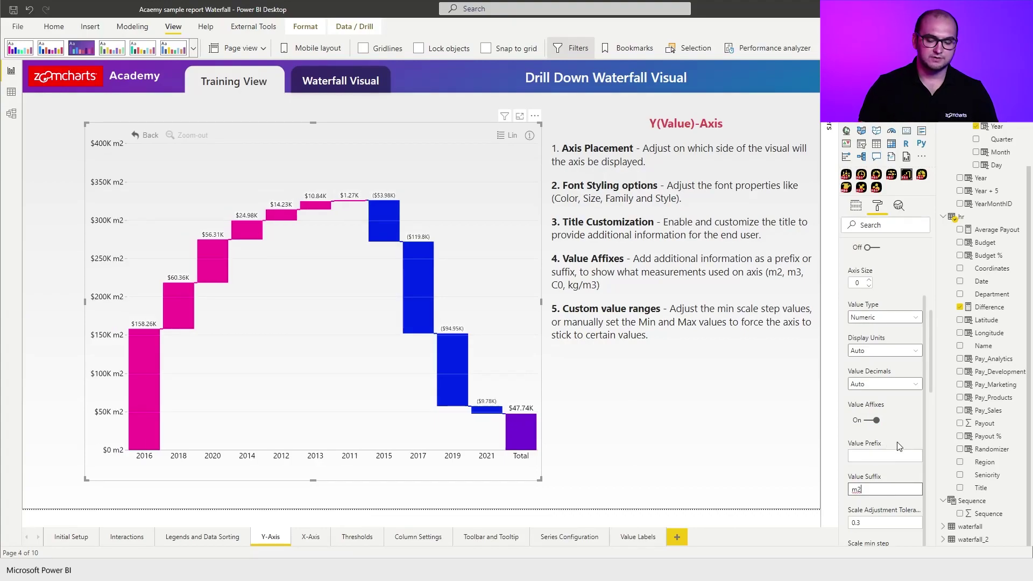
{"action": "left_click", "coordinate": [874, 424]}
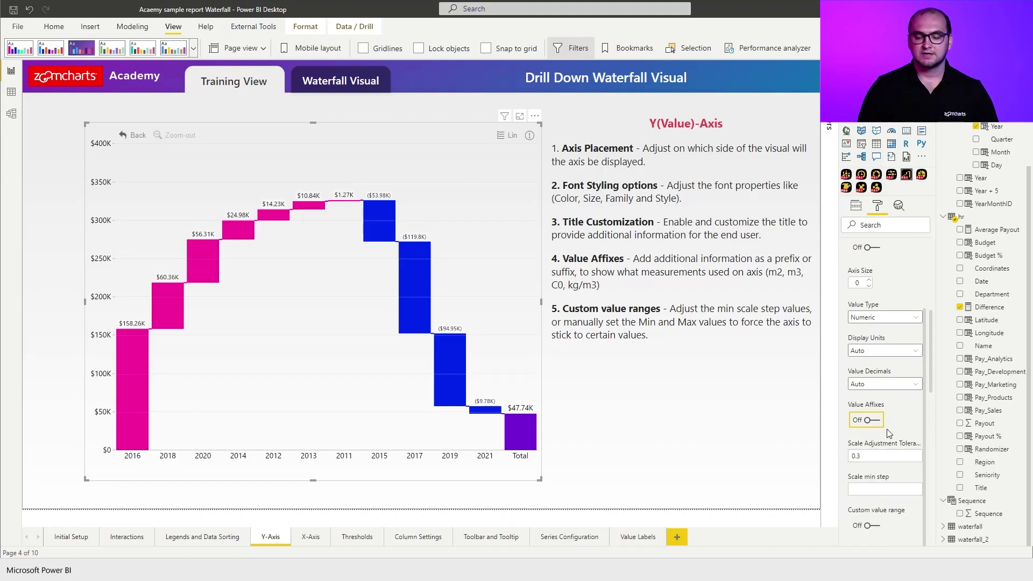
Change the Y-axis Scale Adjustment Tolerance from 0.3 to 0.1.
{"action": "scroll", "coordinate": [886, 426], "scroll_direction": "down", "scroll_amount": 1}
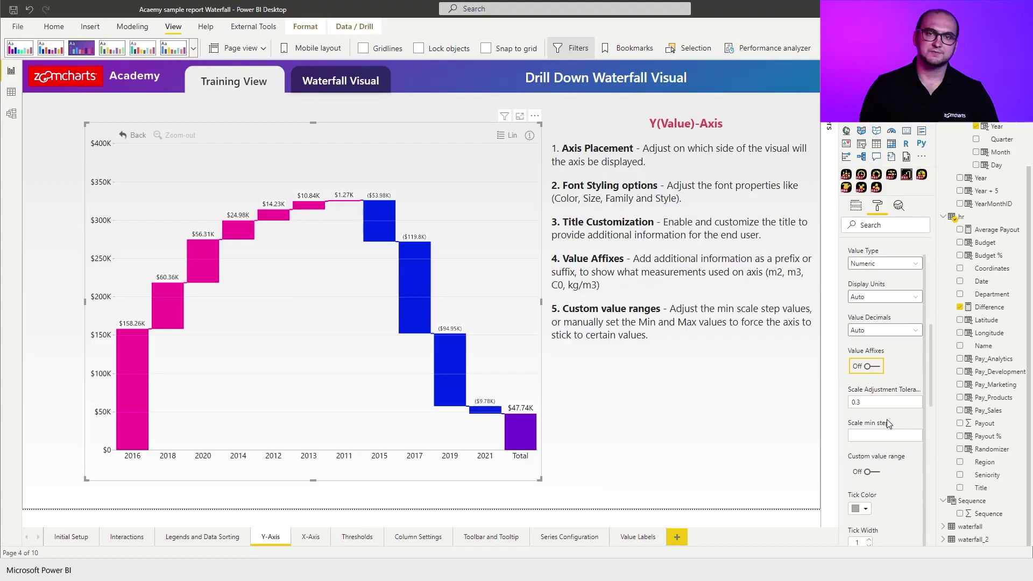
{"action": "mouse_move", "coordinate": [887, 419]}
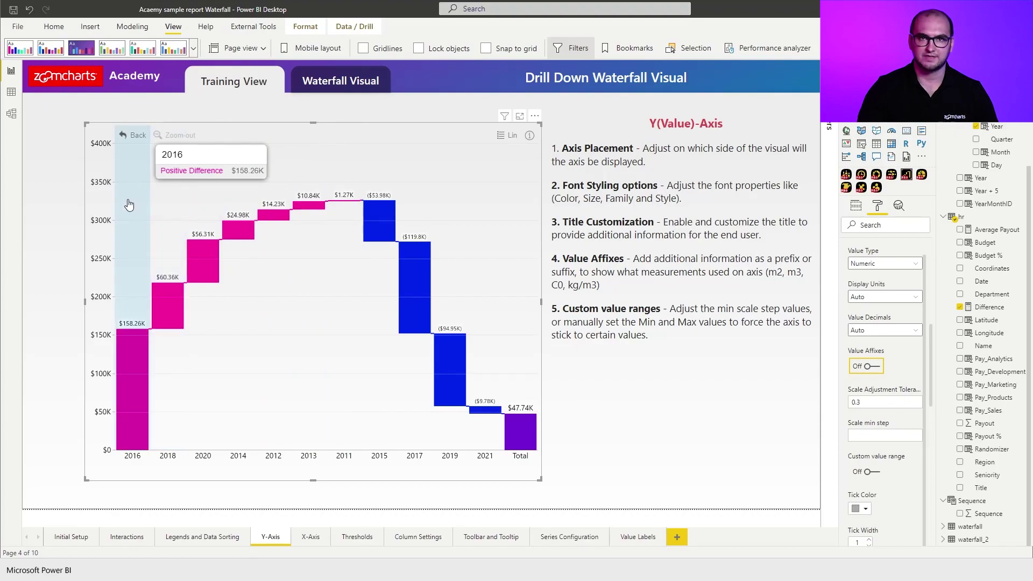
{"action": "double_click", "coordinate": [883, 402]}
{"action": "type", "text": "1"}
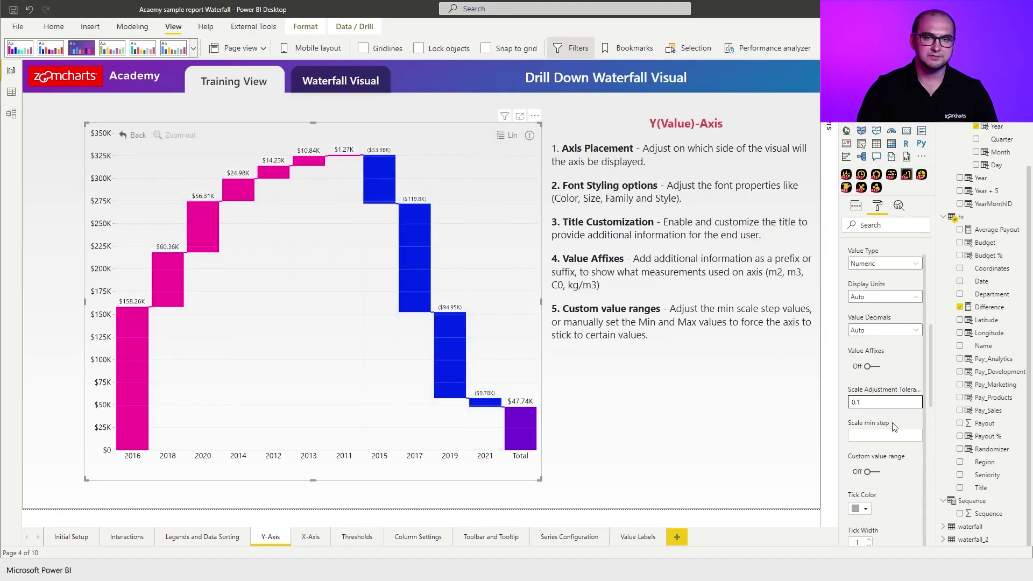
{"action": "mouse_move", "coordinate": [895, 427]}
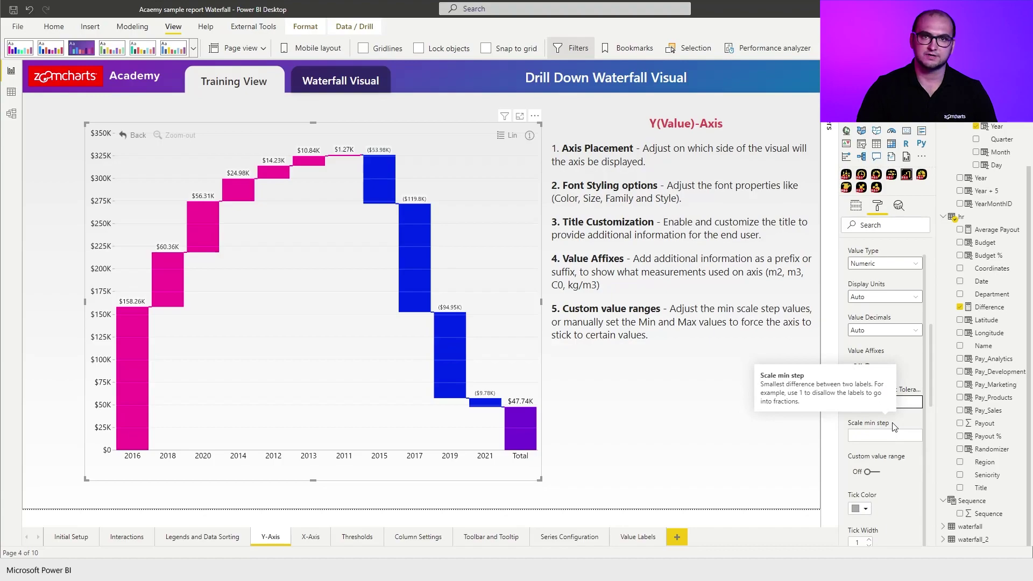
{"action": "scroll", "coordinate": [895, 428], "scroll_direction": "down", "scroll_amount": 1}
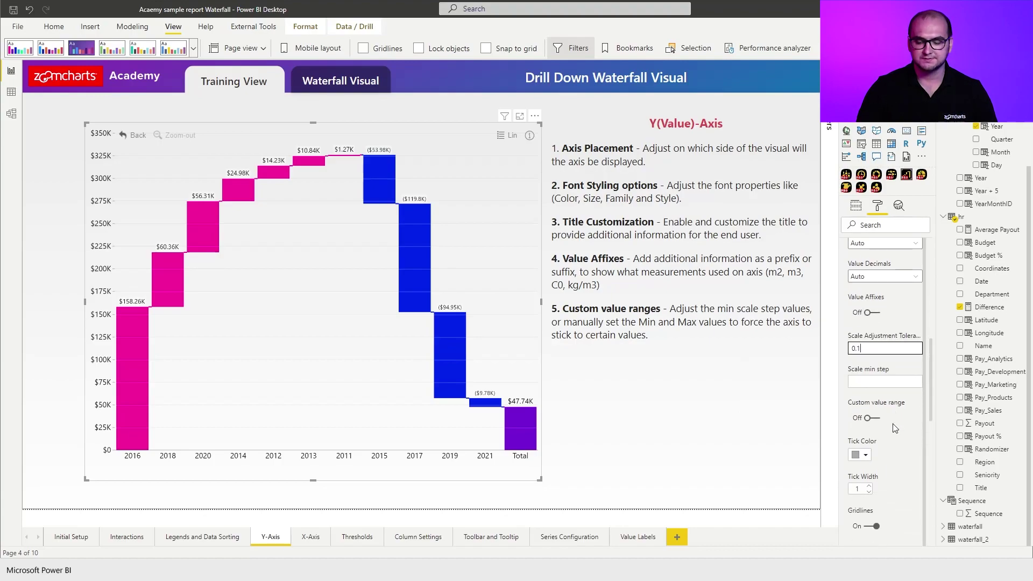
{"action": "scroll", "coordinate": [895, 427], "scroll_direction": "down", "scroll_amount": 1}
{"action": "left_click", "coordinate": [870, 365]}
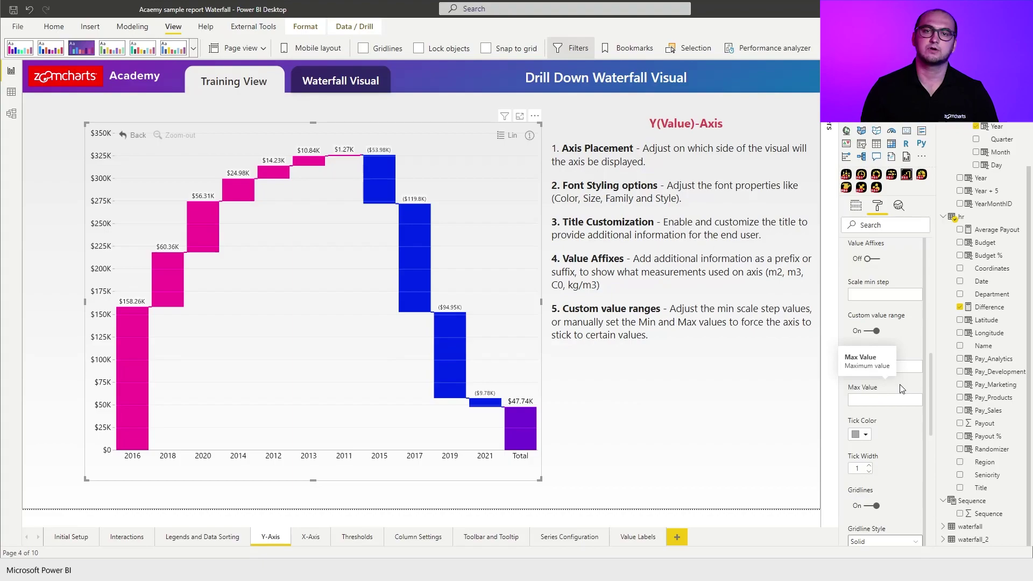
{"action": "left_click", "coordinate": [871, 336]}
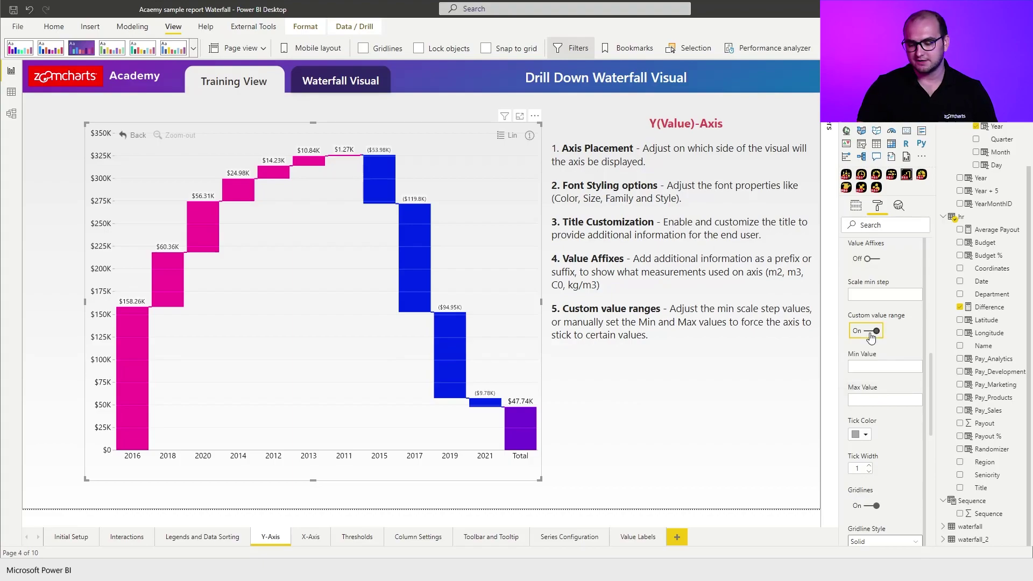
{"action": "left_click", "coordinate": [871, 338]}
{"action": "scroll", "coordinate": [898, 367], "scroll_direction": "down", "scroll_amount": 1}
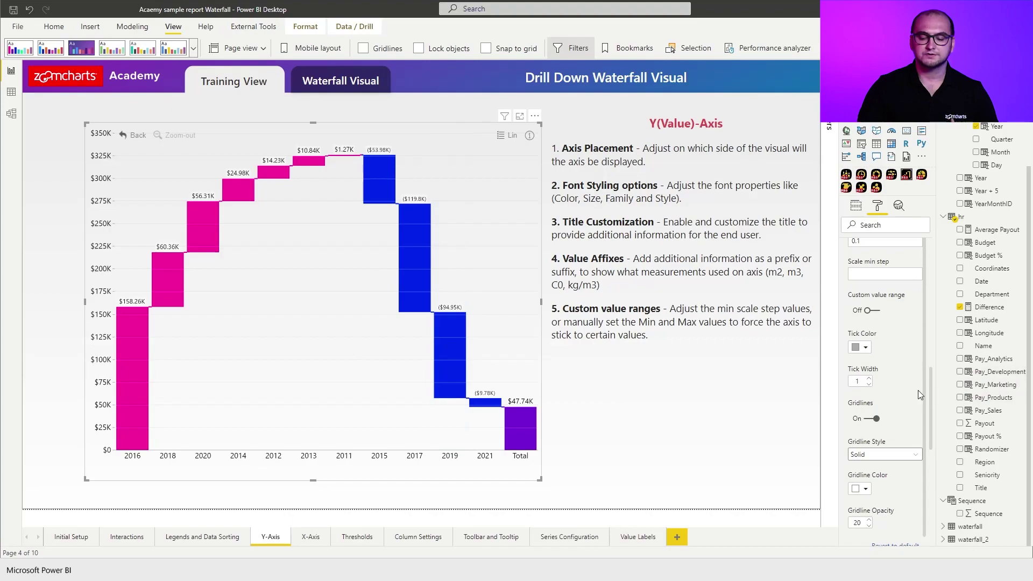
{"action": "left_click", "coordinate": [871, 419]}
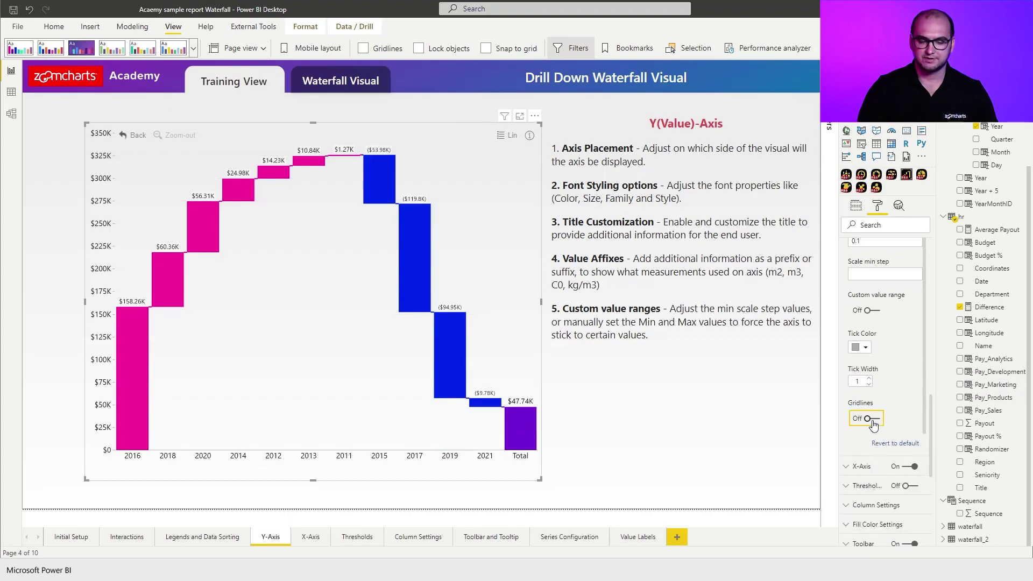
{"action": "left_click", "coordinate": [872, 420]}
{"action": "scroll", "coordinate": [882, 377], "scroll_direction": "down", "scroll_amount": 5}
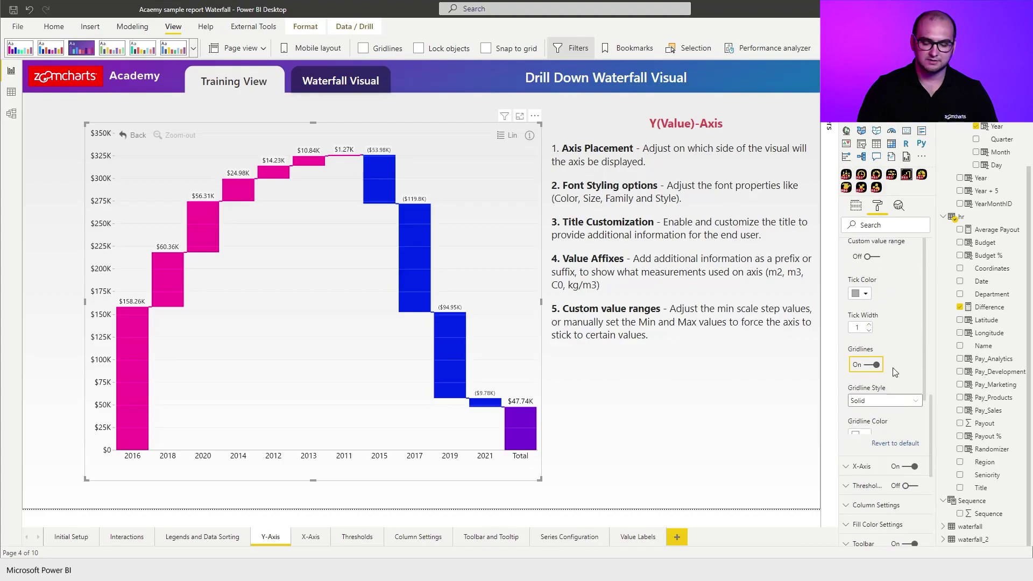